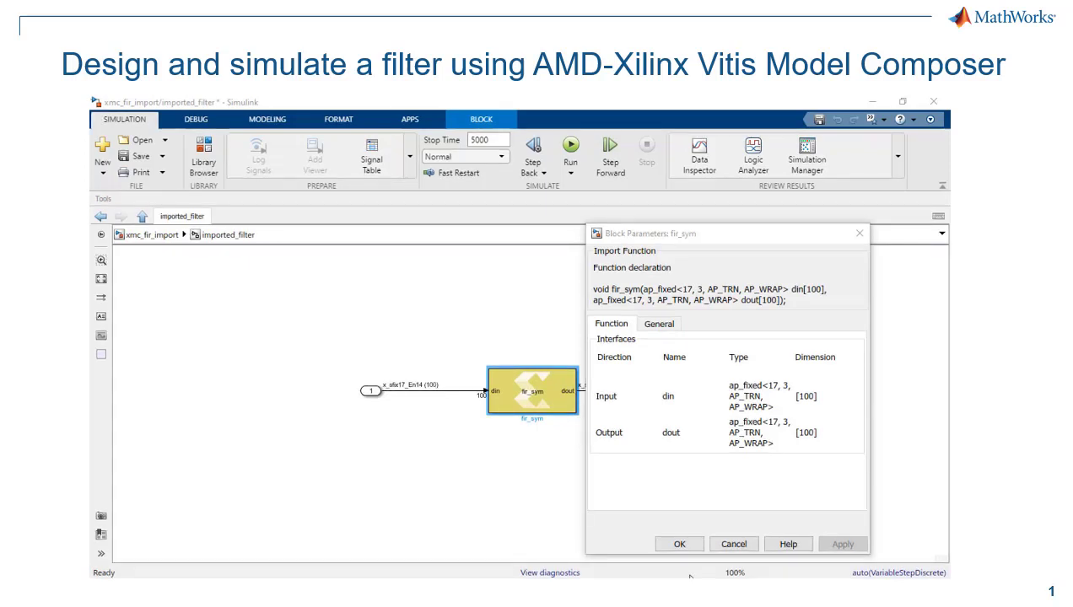
Step: Close the fir_sym parameters, go back to xmc_fir_import, and run the simulation to the Spectrum Analyzer
click(679, 545)
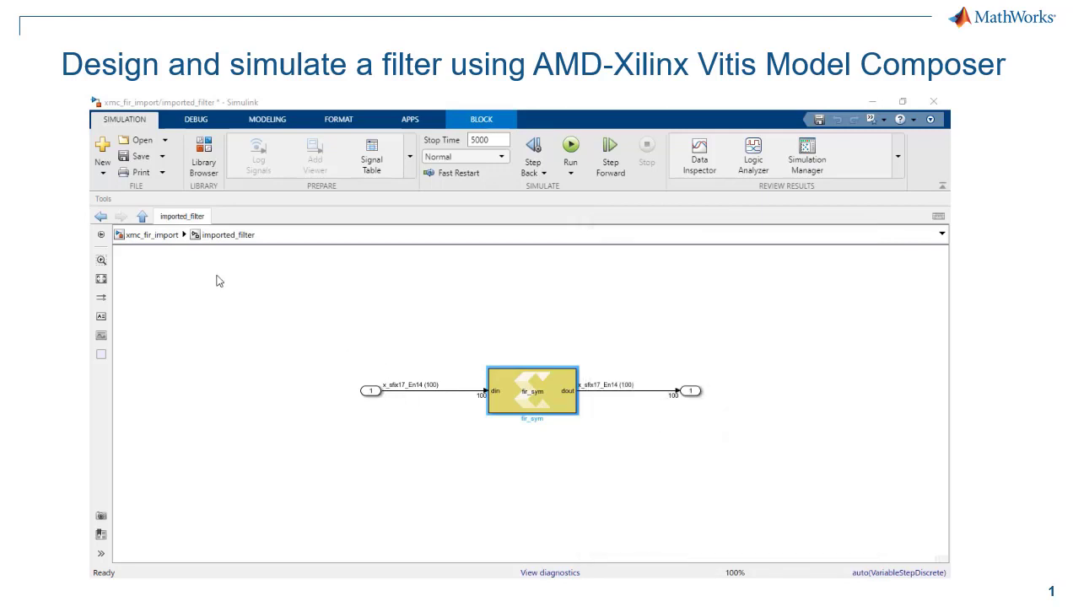
click(101, 217)
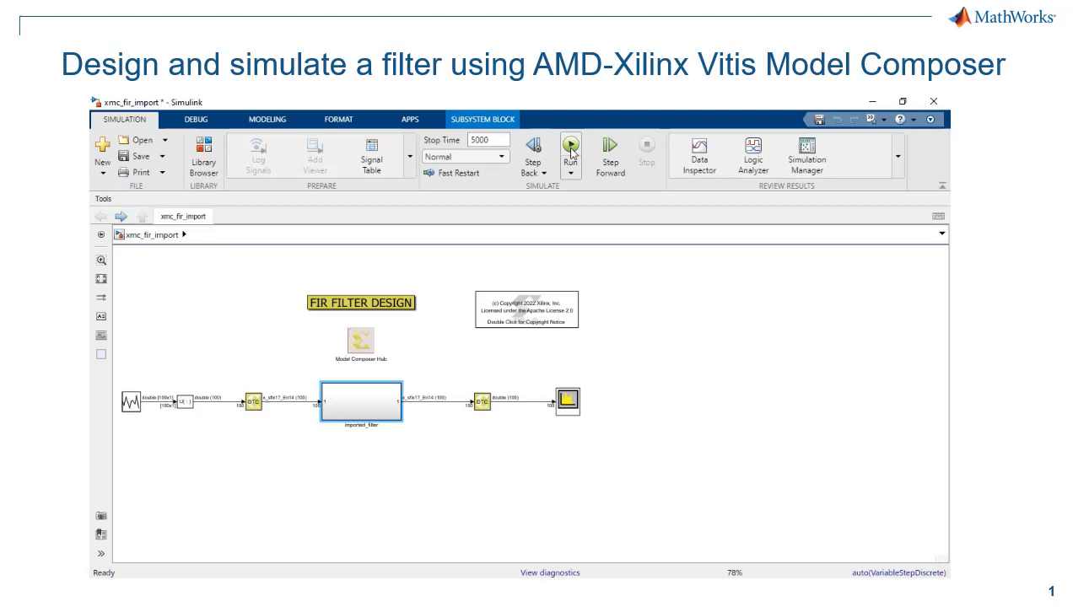
click(571, 150)
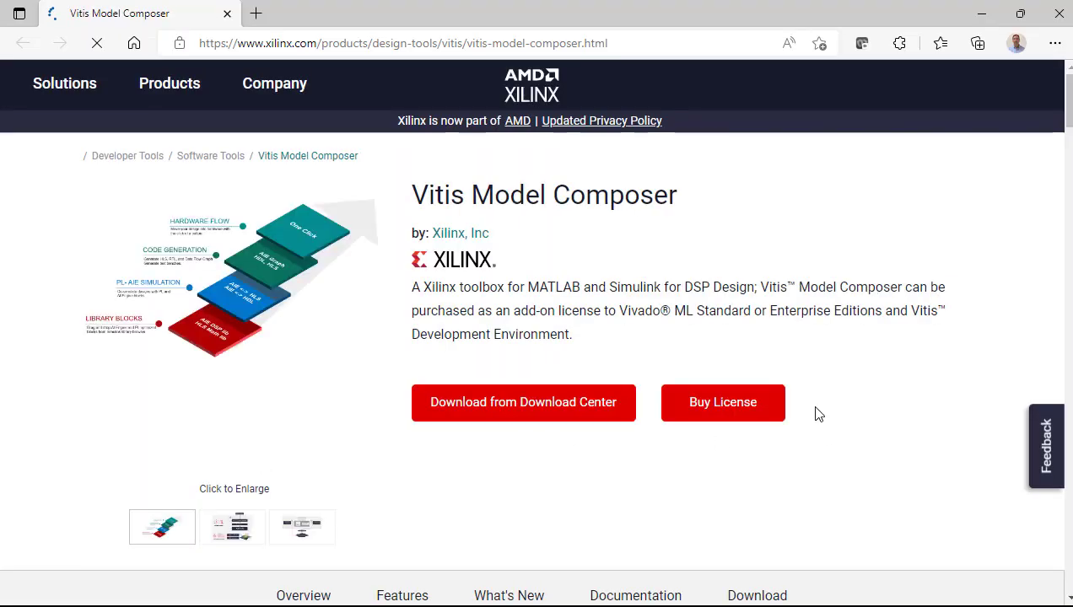
Step: Scroll down the Vitis Model Composer product page in Edge
mouse_move(1068, 106)
mouse_down()
mouse_move(1068, 403)
mouse_move(1067, 100)
mouse_up()
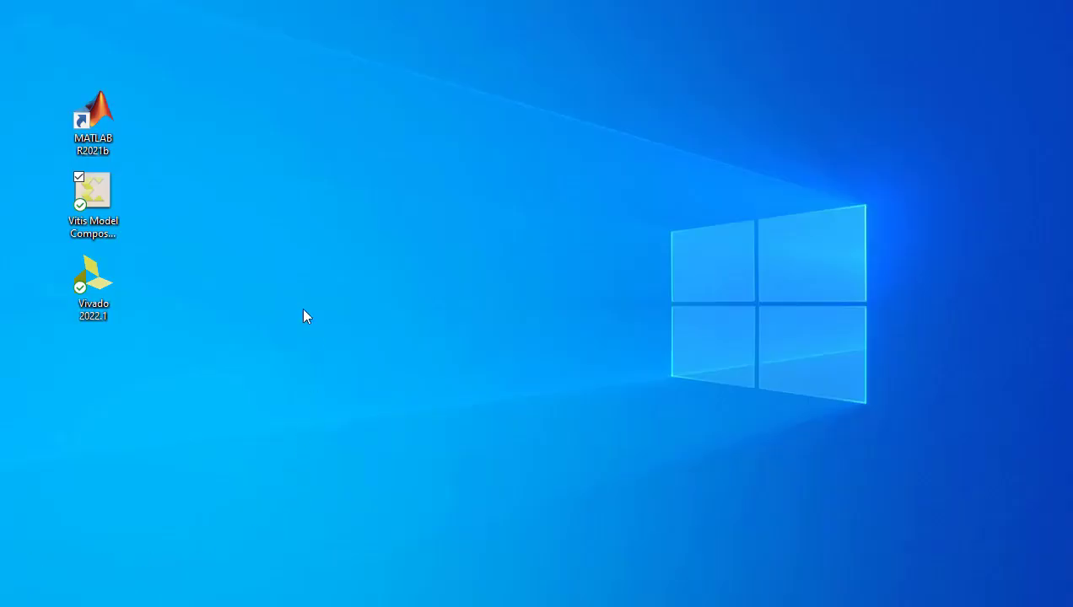
Step: Launch the Vitis Model Composer 2022.1 desktop shortcut to start MATLAB R2021b
click(99, 201)
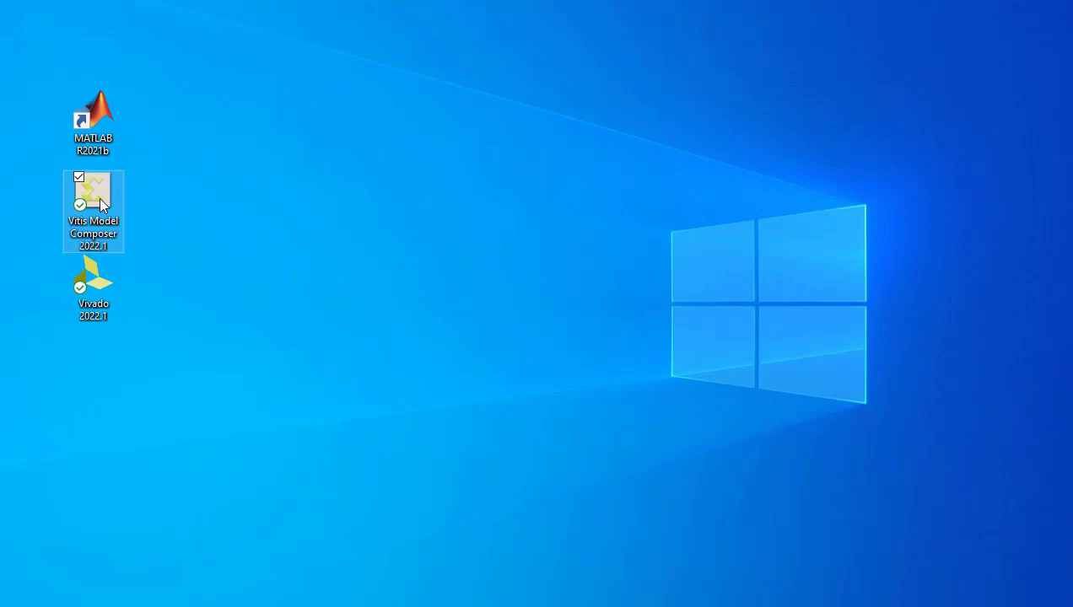
double_click(102, 202)
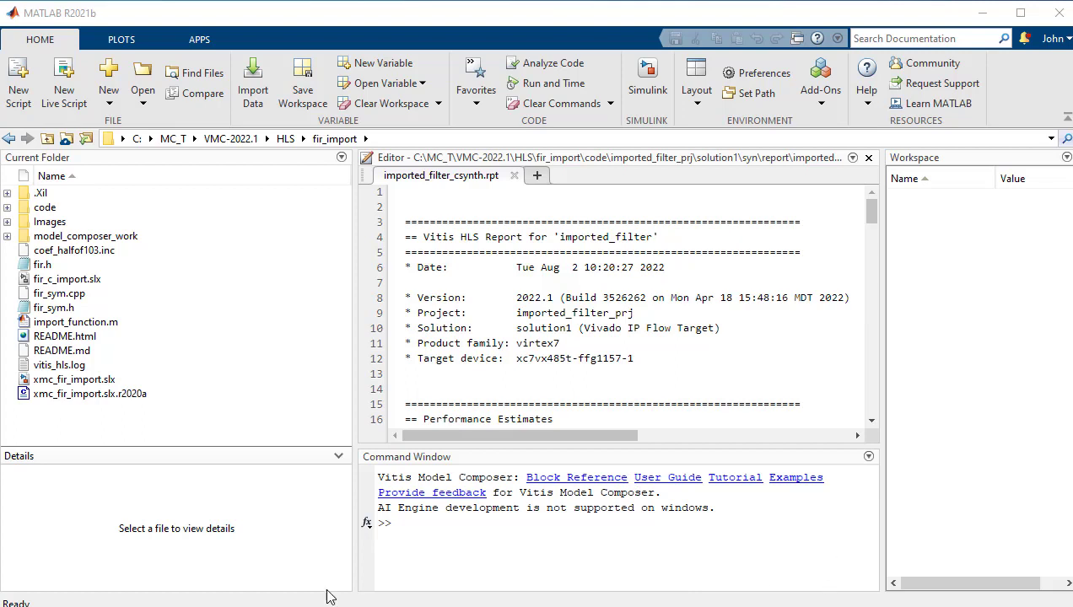
Step: Open xmc_fir_import.slx from the Current Folder panel
click(75, 381)
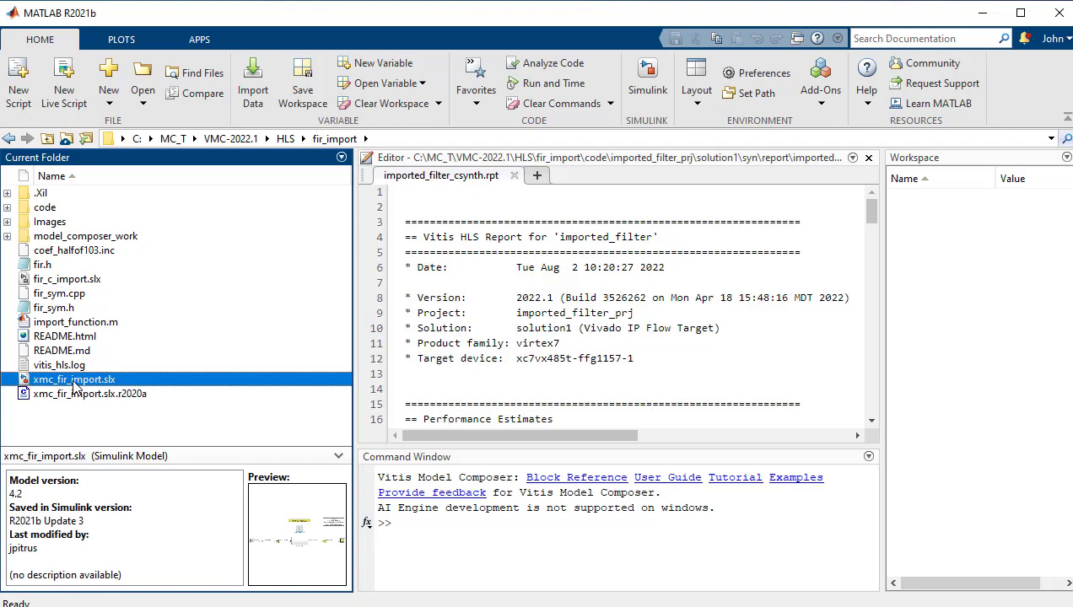
double_click(74, 381)
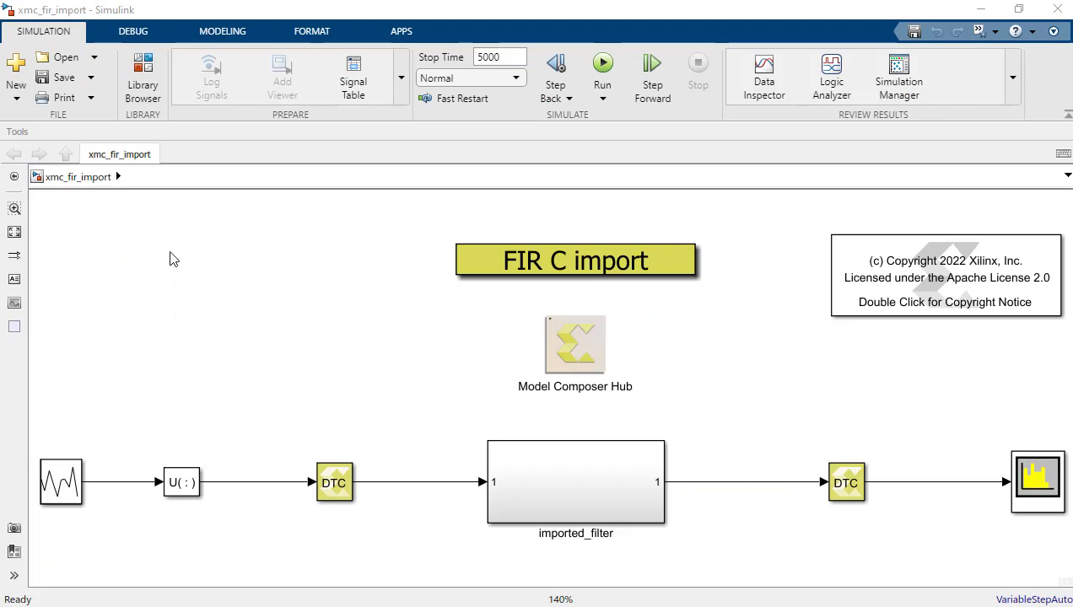
Step: Open the Simulink Library Browser and search the libraries for 'filter'
click(145, 69)
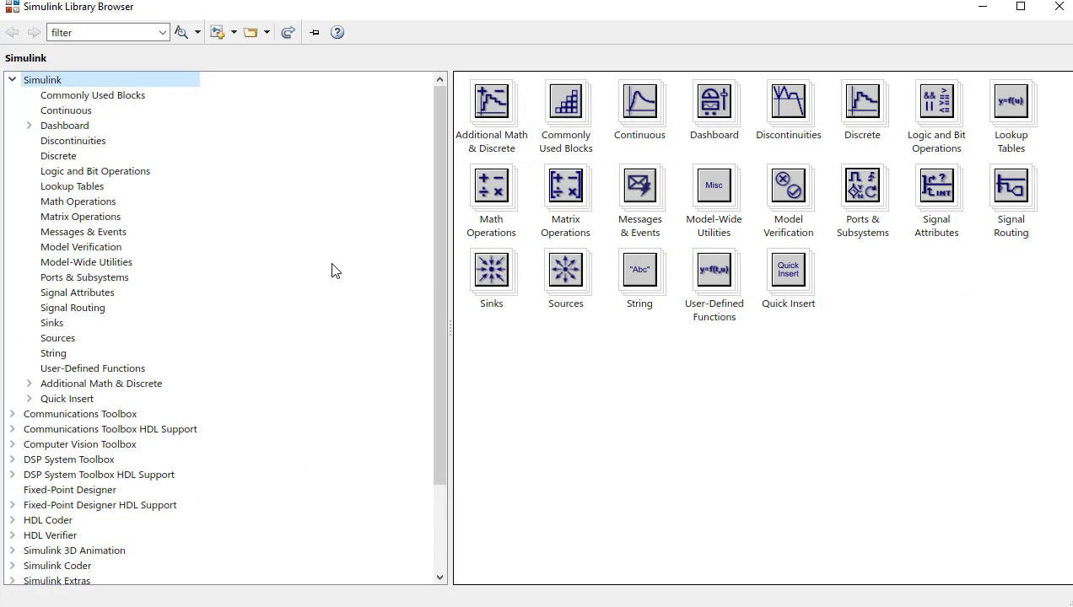
mouse_move(437, 134)
mouse_down()
mouse_move(434, 280)
mouse_move(432, 120)
mouse_up()
click(131, 32)
key(Return)
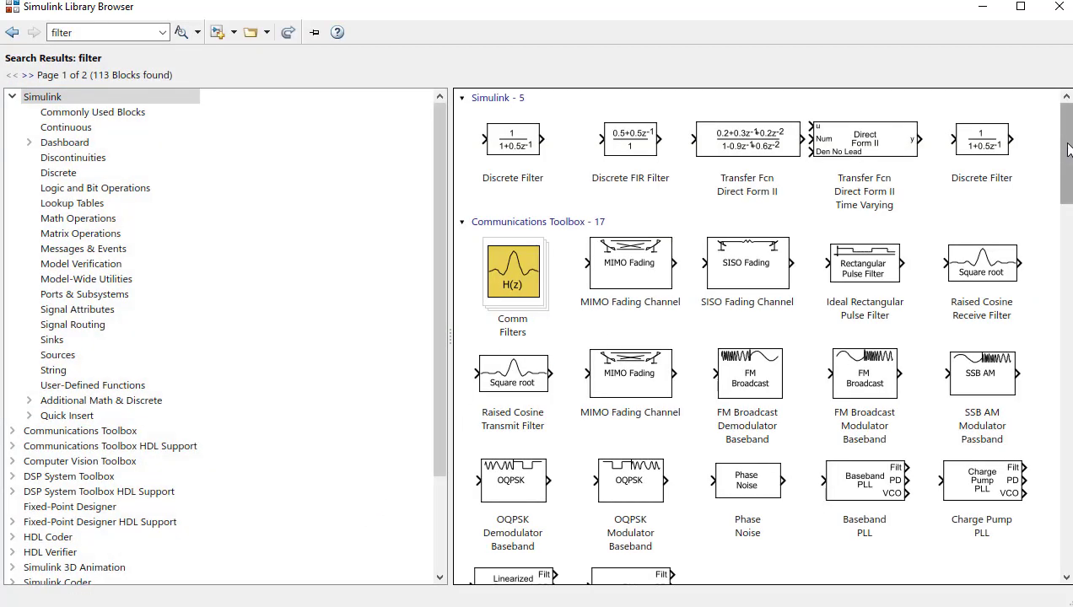
Step: Expand Xilinx Toolbox > HLS to list its sub-libraries, then minimize the Library Browser
drag(1064, 153, 574, 314)
drag(438, 179, 437, 299)
click(88, 508)
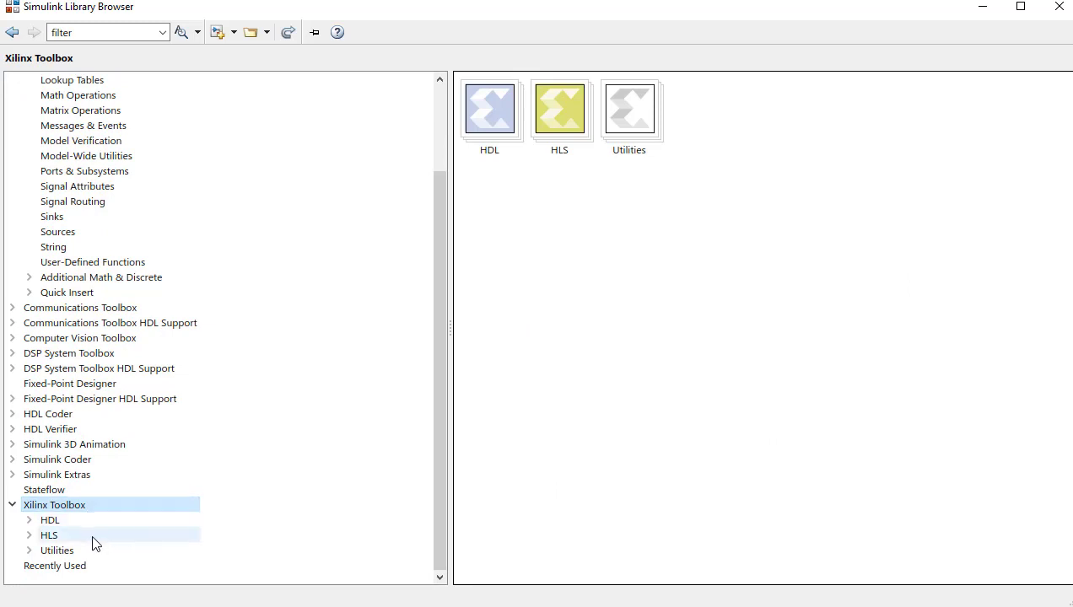
double_click(52, 537)
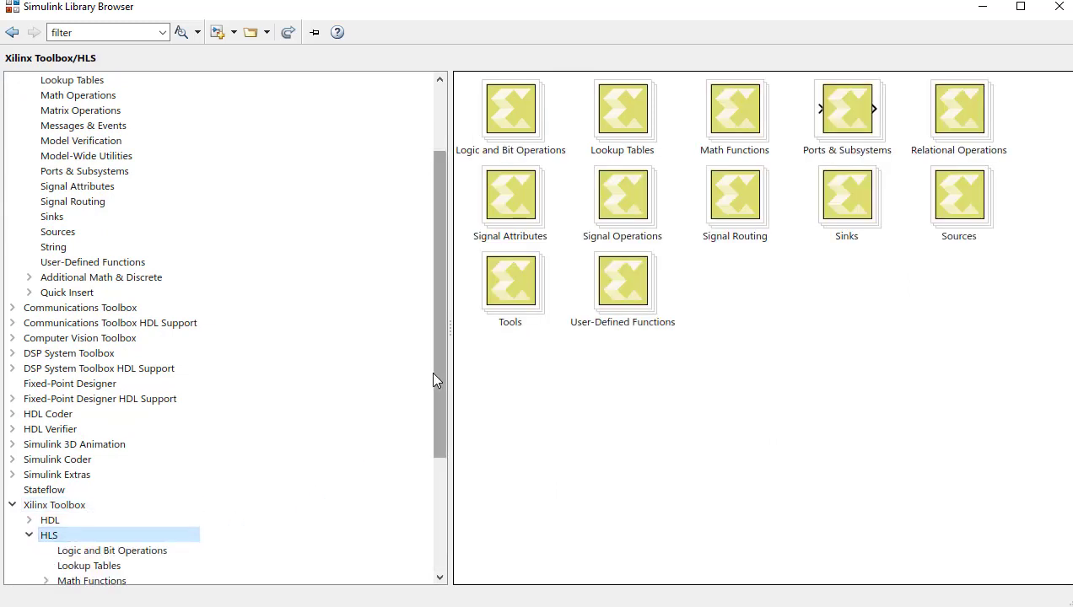
drag(438, 362, 438, 506)
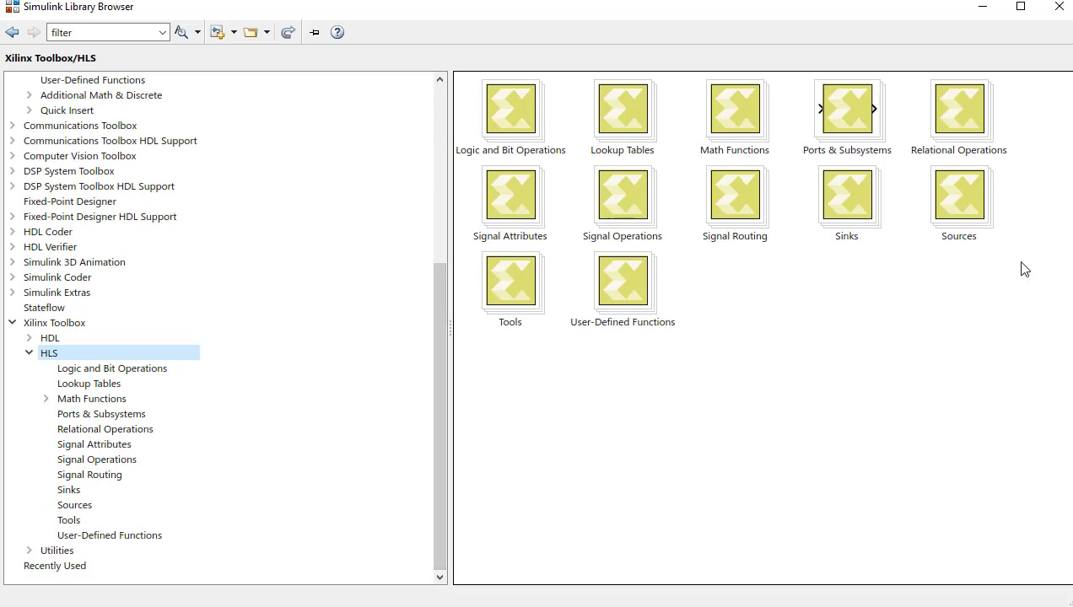
click(984, 12)
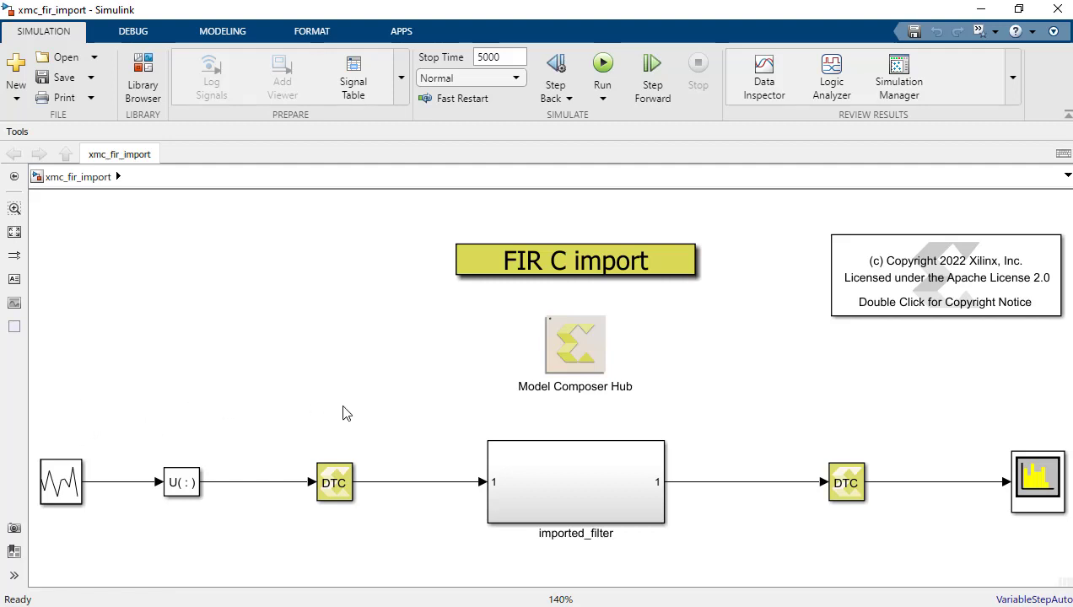
Step: Look inside the imported_filter subsystem at its fir_sym block, then return to the top level
click(571, 487)
double_click(571, 488)
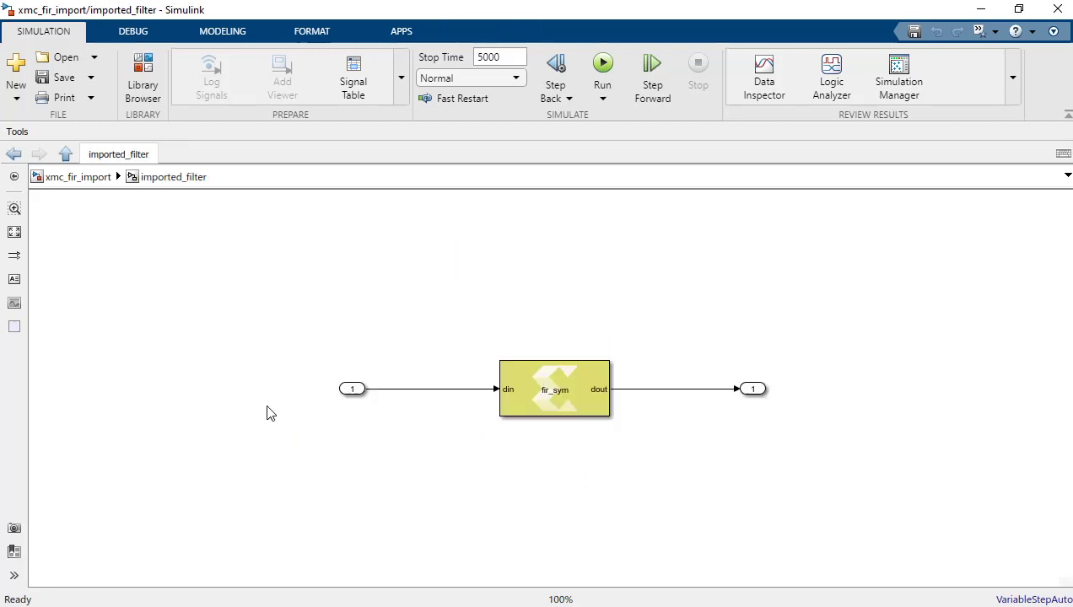
click(19, 155)
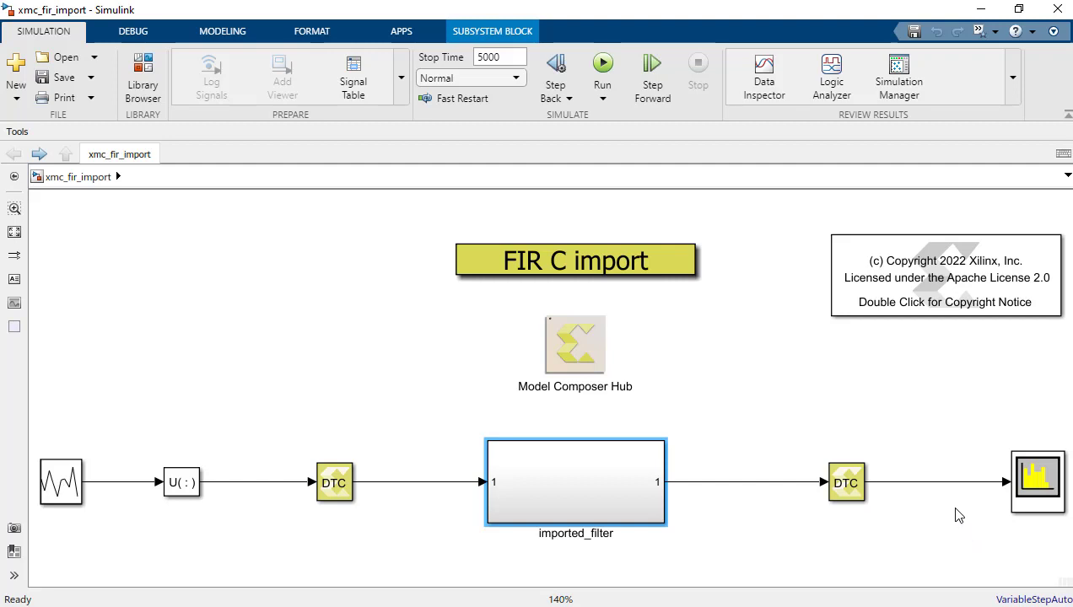
Step: Run the simulation to T=5000 to view the Spectrum Analyzer, then select the Model Composer Hub block
click(602, 66)
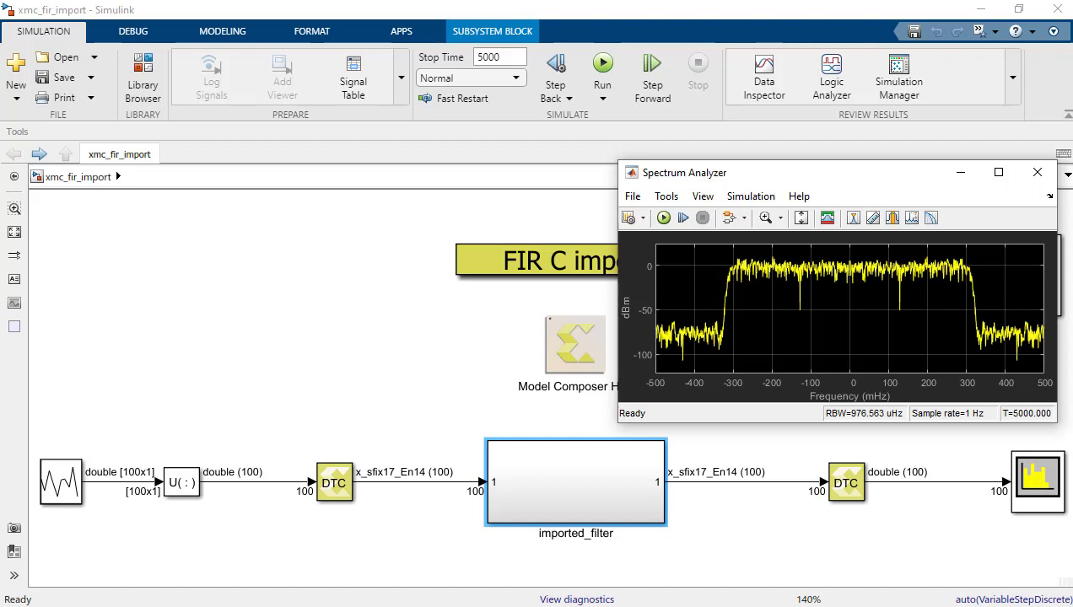
click(574, 352)
Step: Check the hub's target device xczu1cg-sbva484-1-e and HLS settings: IP Catalog at 200 MHz
click(575, 353)
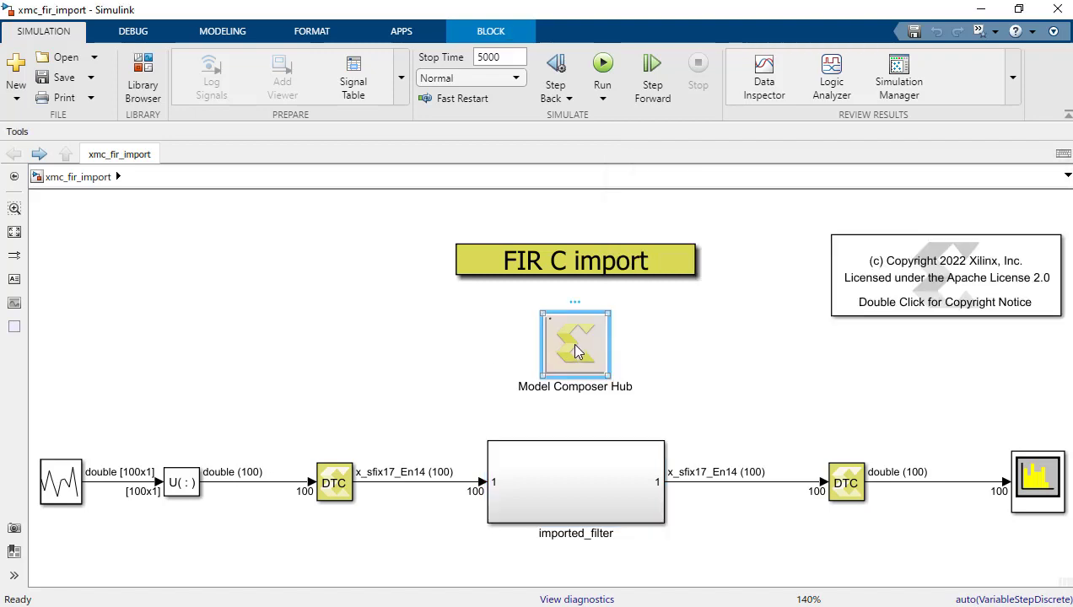
double_click(576, 352)
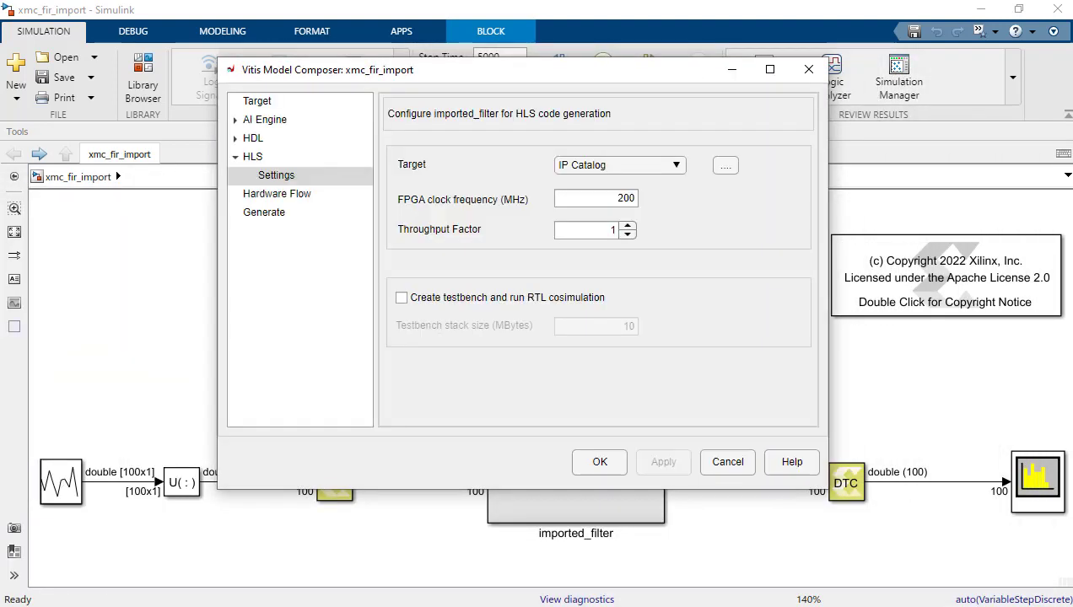
click(268, 101)
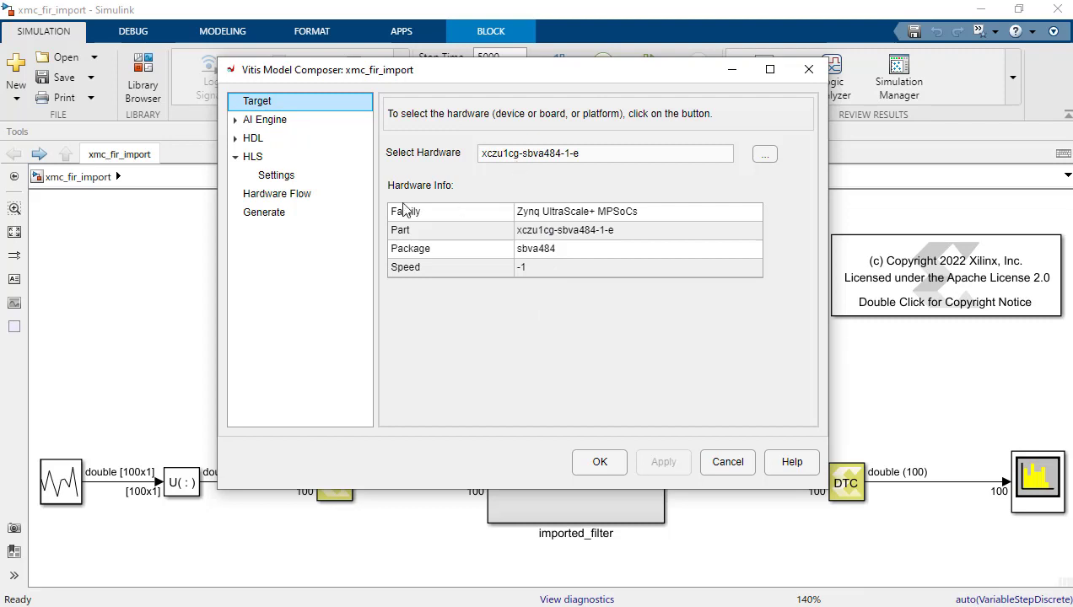
click(287, 178)
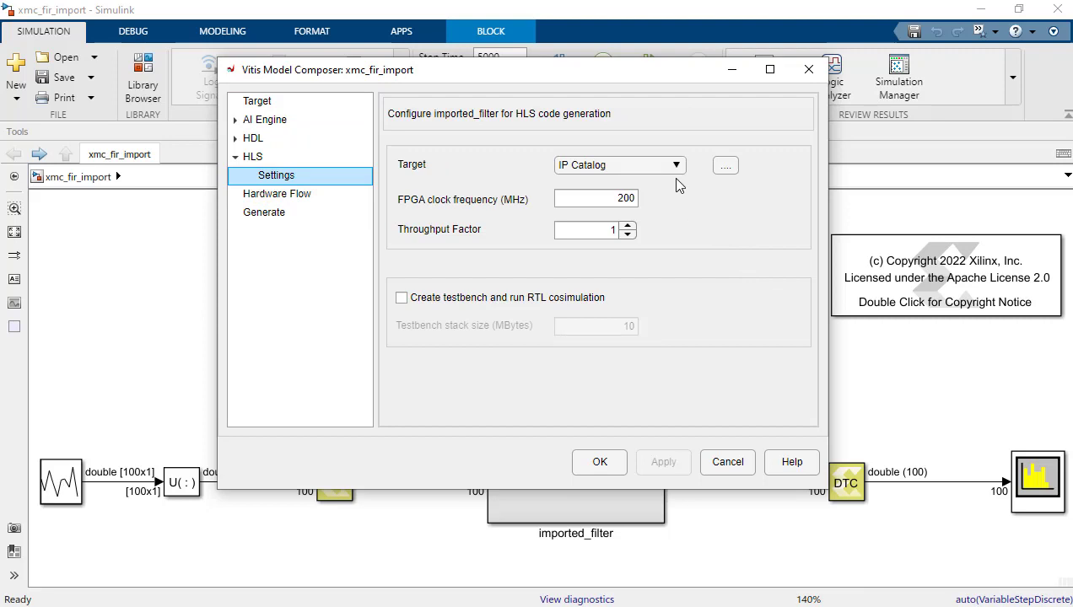
Step: Generate HLS code for imported_filter into ./code
click(276, 216)
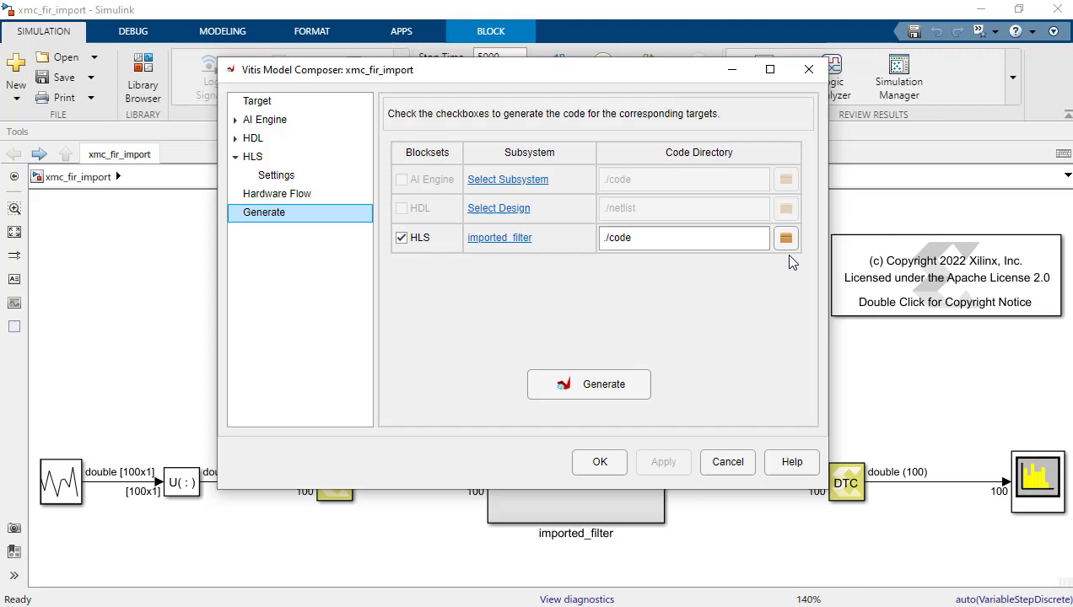
click(598, 390)
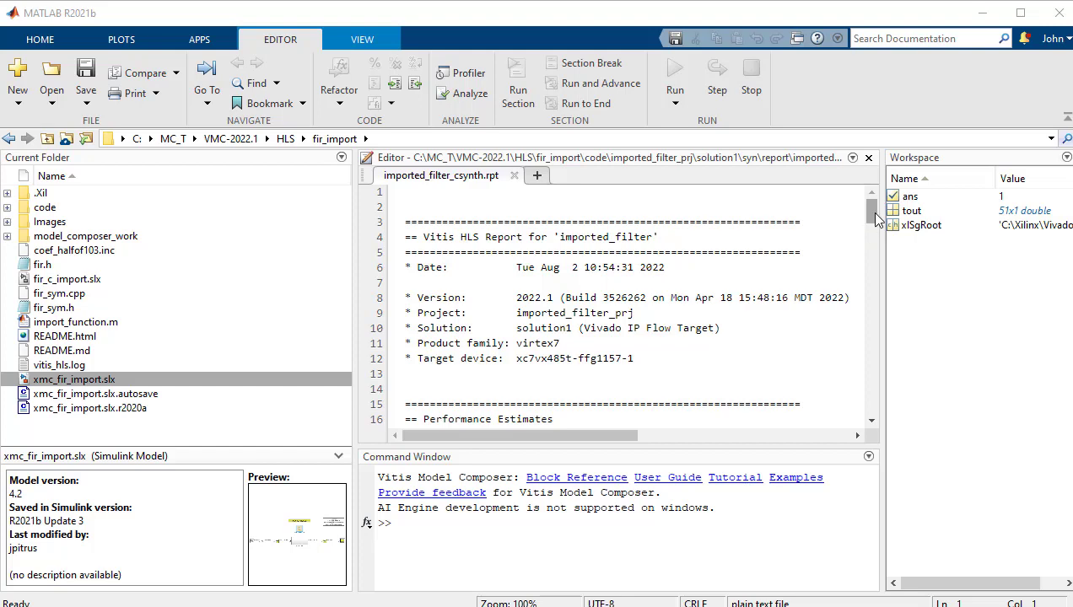
Step: Scroll the imported_filter_csynth.rpt down to its AXI-stream and ap_ctrl_hs interface table
drag(877, 220, 859, 419)
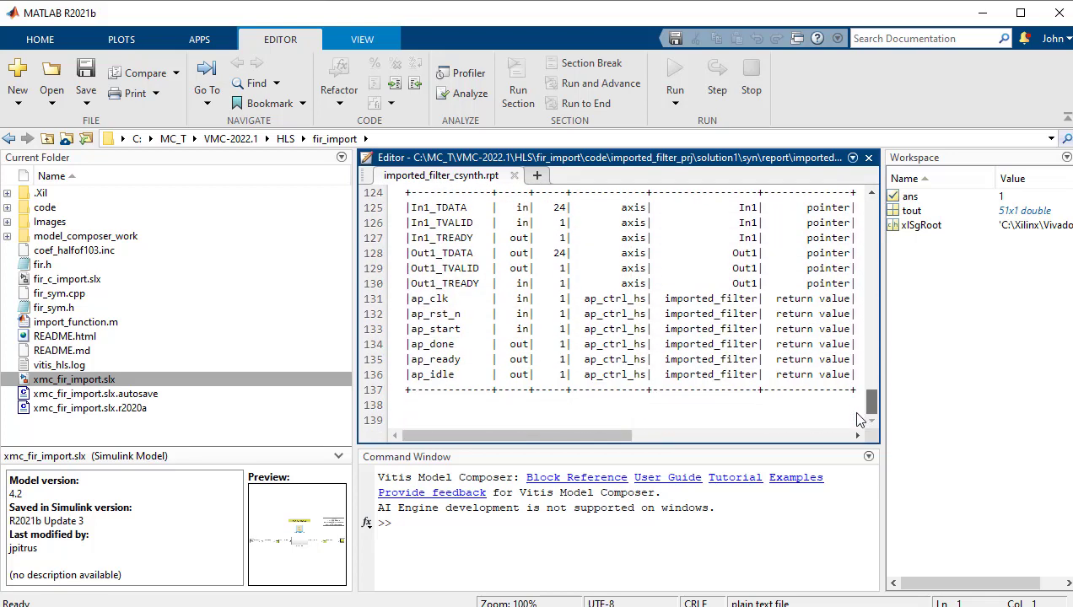